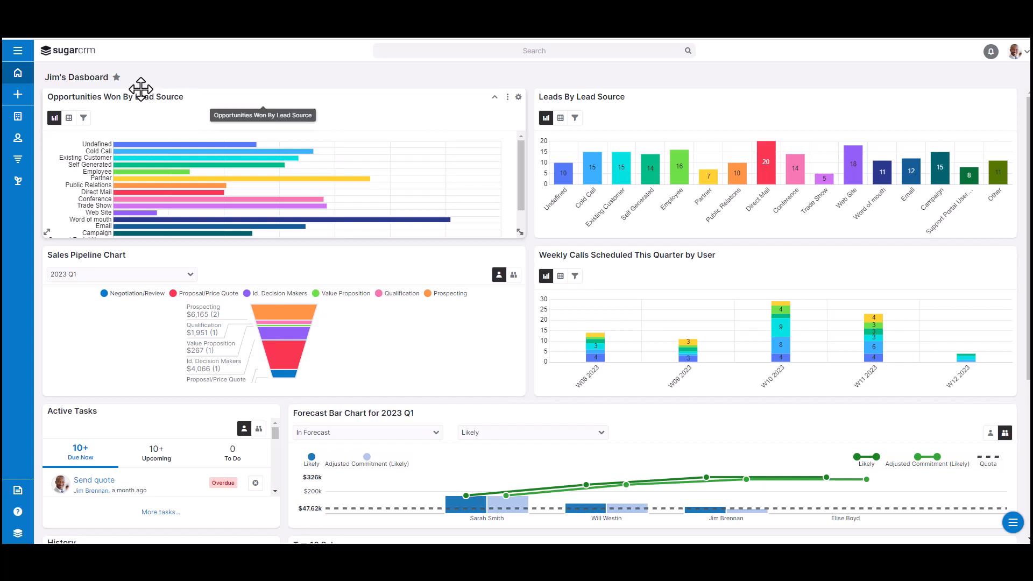
Step: Create and save a new home dashboard named with the owner's first name followed by "To Do List"
left_click(30, 72)
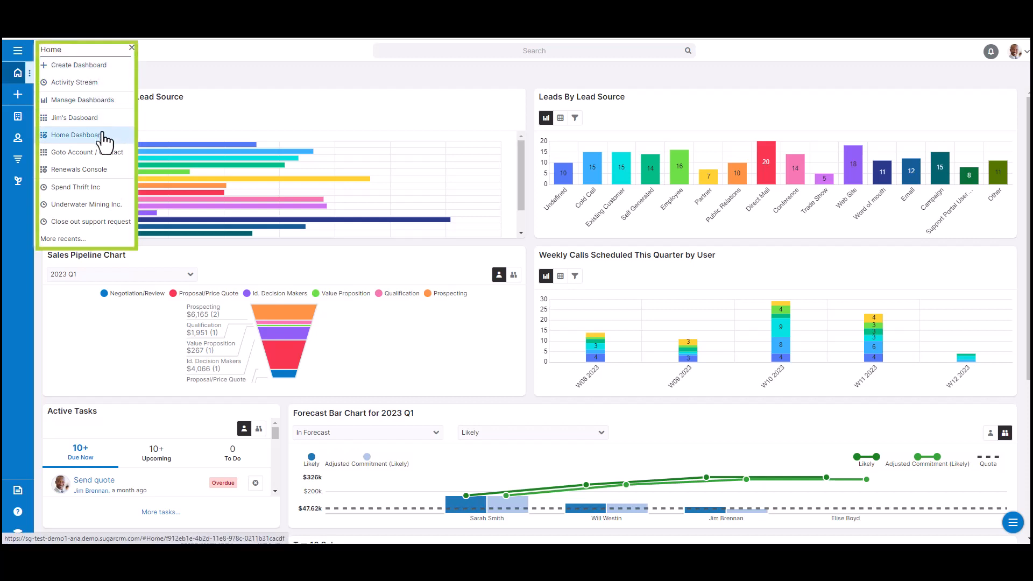
left_click(127, 68)
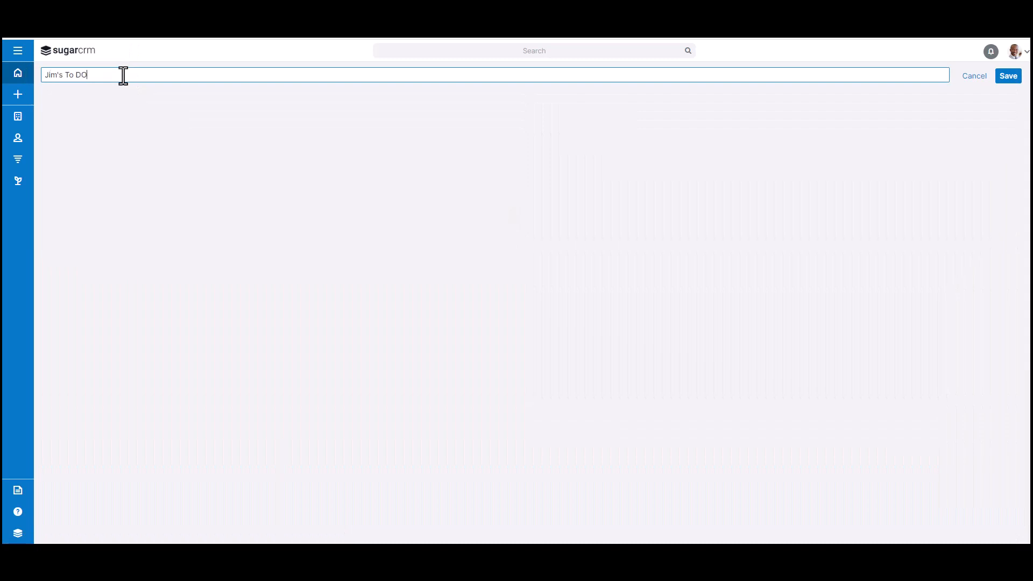
type("Jim's To Do List")
left_click(1007, 76)
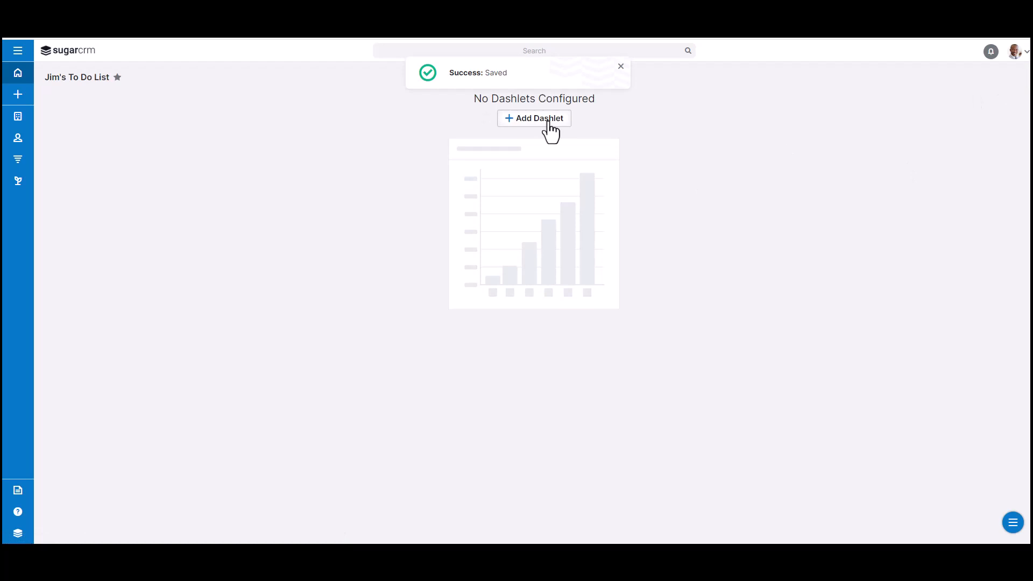
Step: Add a Planned Activities dashlet to the empty dashboard and narrow it to about a quarter of the dashboard width
left_click(548, 123)
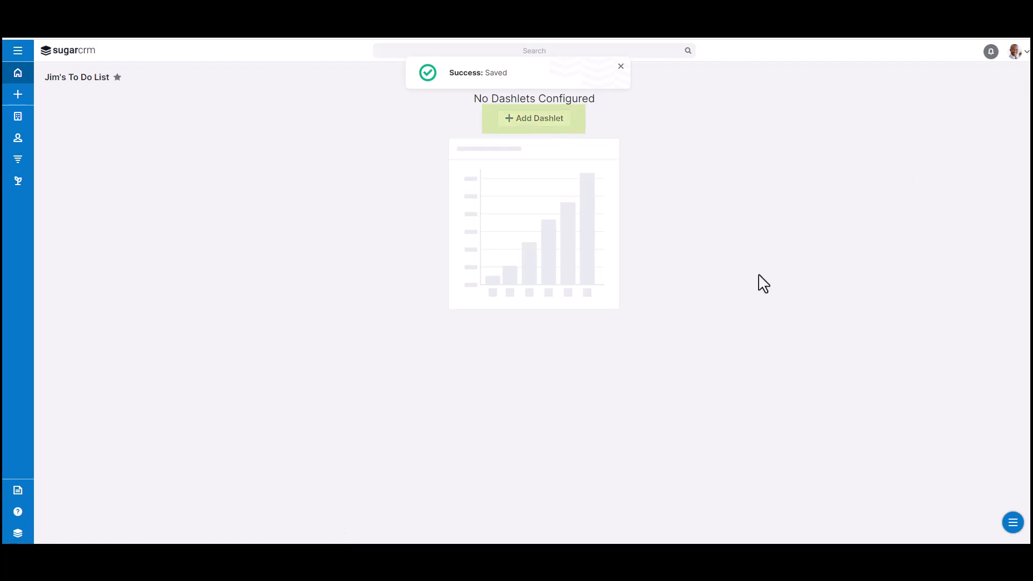
left_click(544, 121)
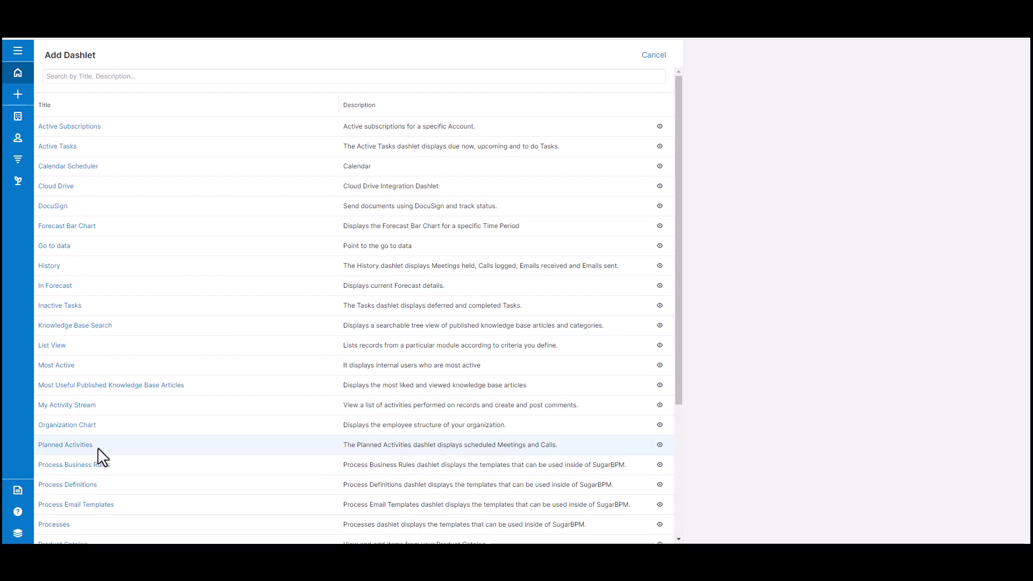
left_click(52, 450)
left_click(658, 55)
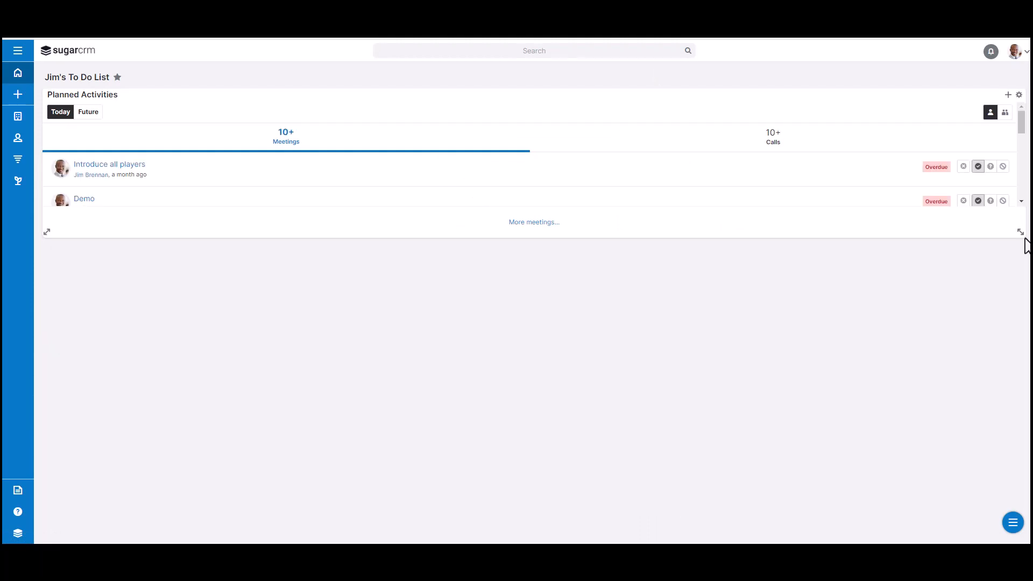
left_click_drag(1020, 234, 320, 238)
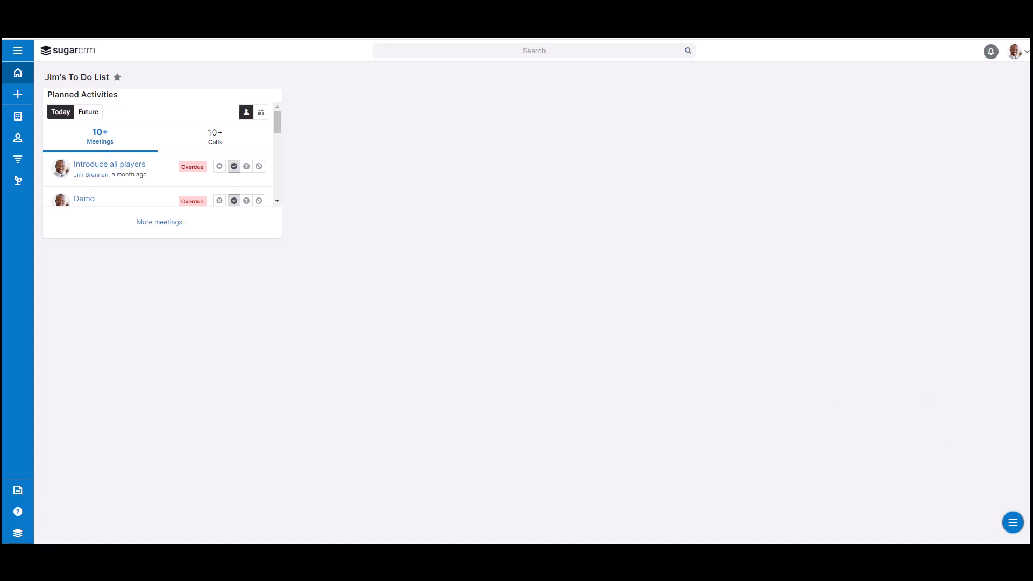
Step: Start adding a List View dashlet and set its module to Leads
left_click(1012, 523)
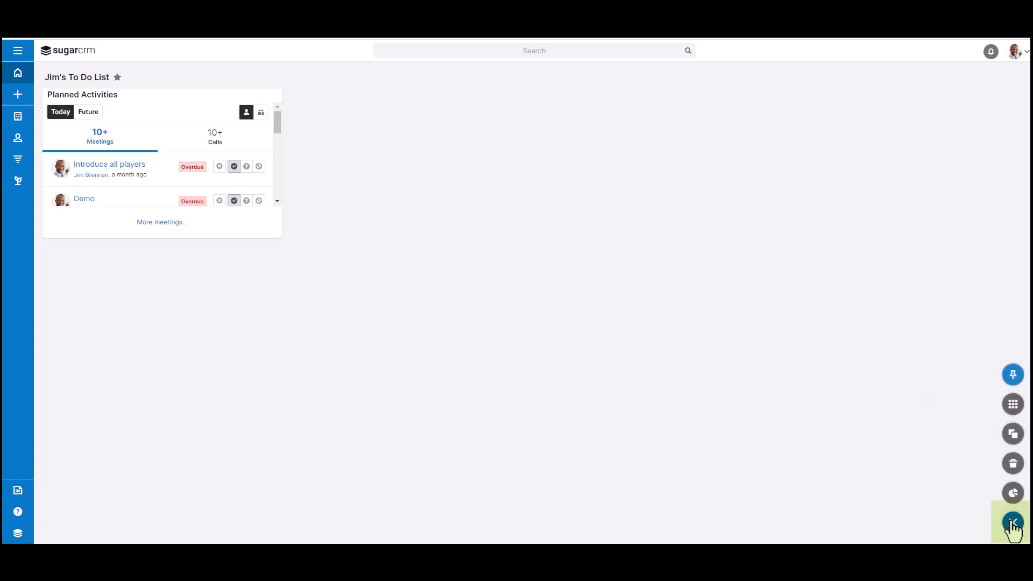
left_click(1012, 493)
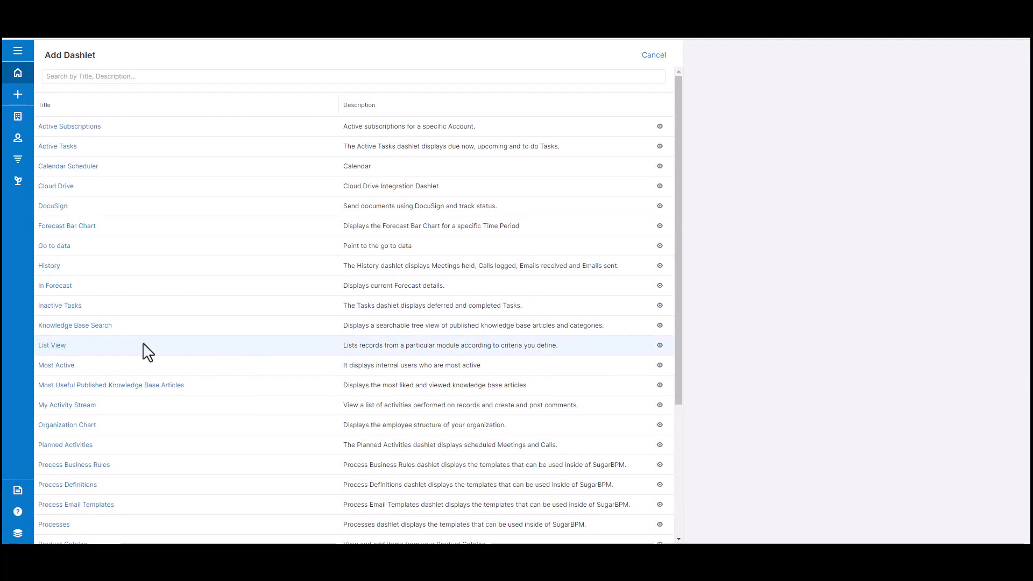
left_click(60, 347)
left_click(93, 91)
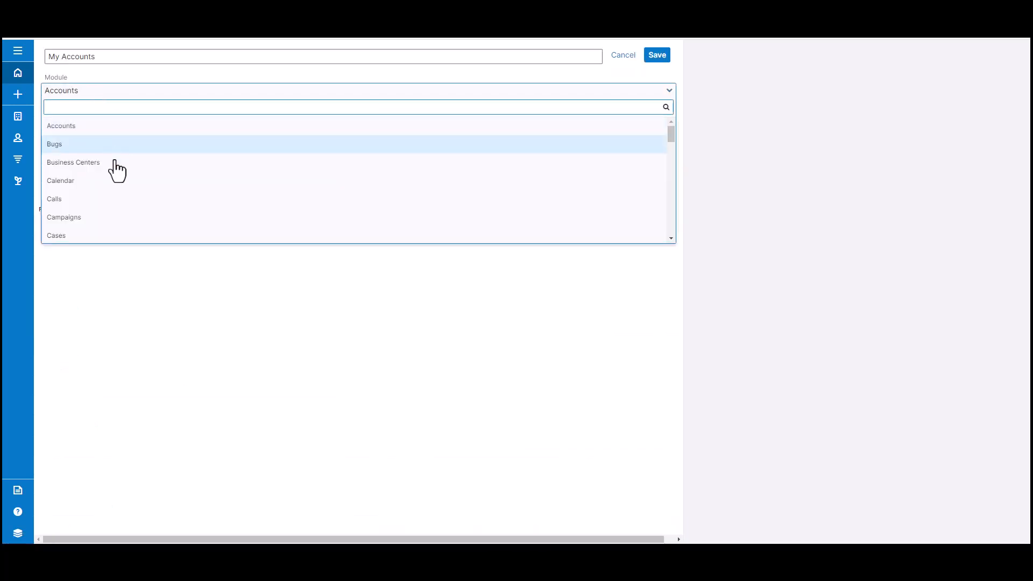
scroll(120, 189, "down", 5)
left_click(92, 221)
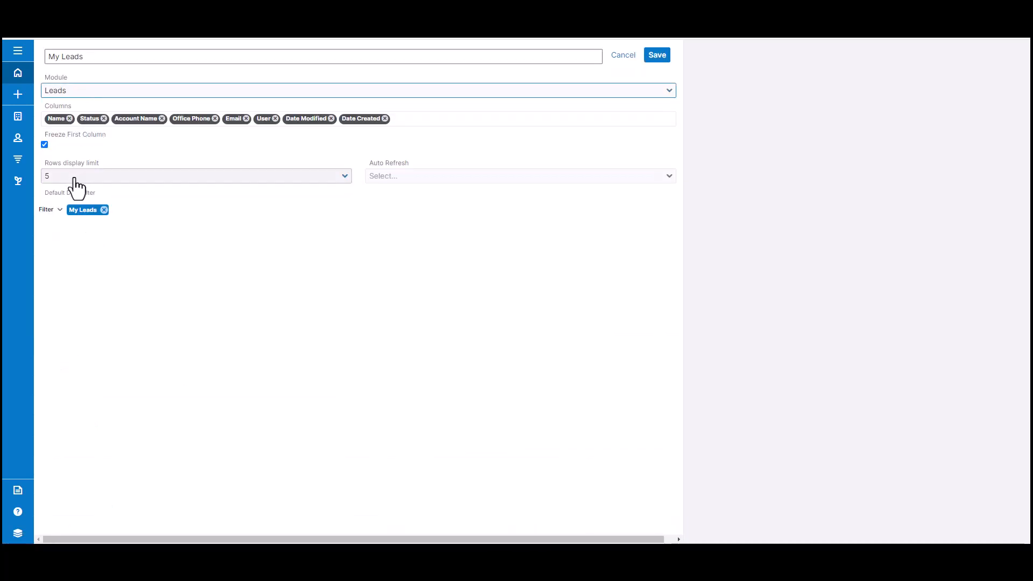
Step: Build a new default data filter for the leads list where Status is any of New or Assigned
left_click(54, 210)
left_click(70, 239)
left_click(99, 213)
type("s")
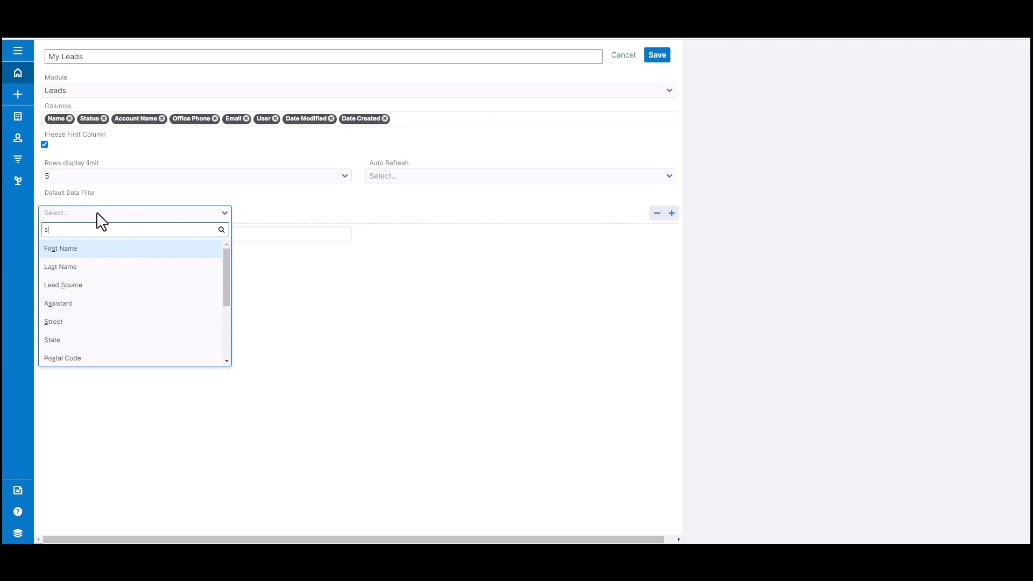
type("ta")
left_click(81, 302)
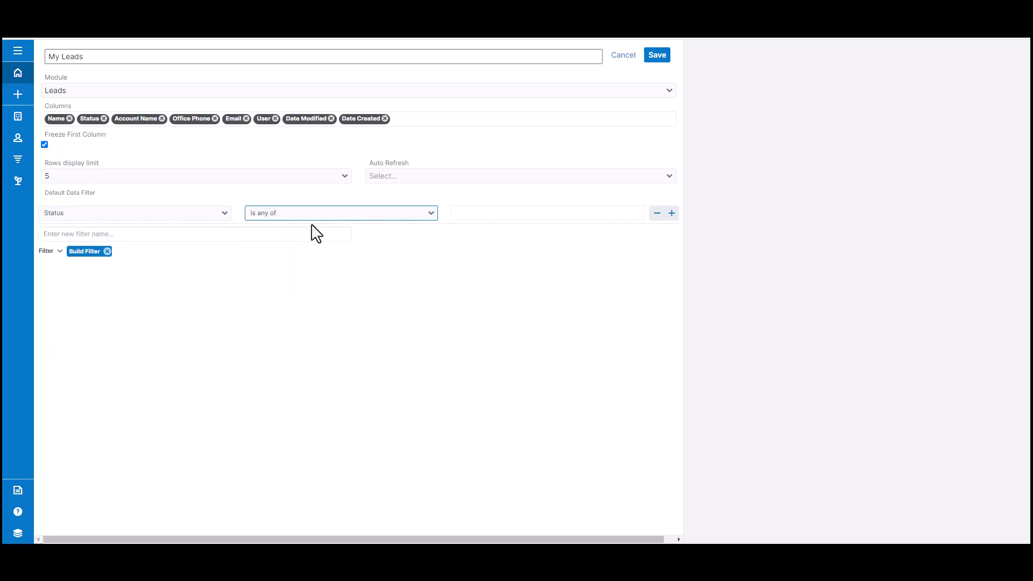
left_click(469, 213)
left_click(487, 228)
left_click(498, 214)
left_click(506, 228)
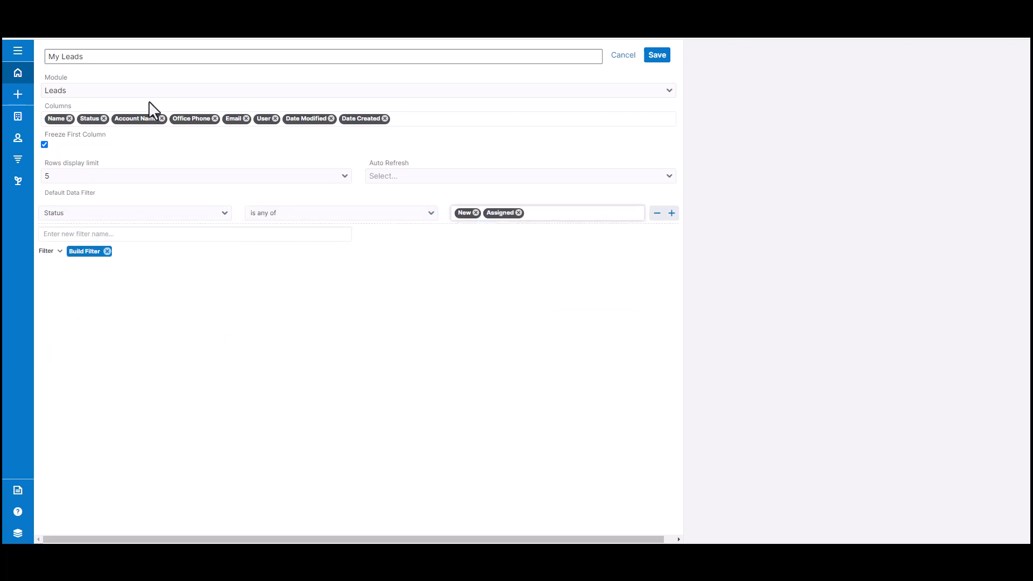
Step: Title the dashlet "Team New and Assigned Leads", name its filter "Team's New and Assigned Leads", and save
left_click_drag(111, 56, 28, 65)
type("Team New and Assigned")
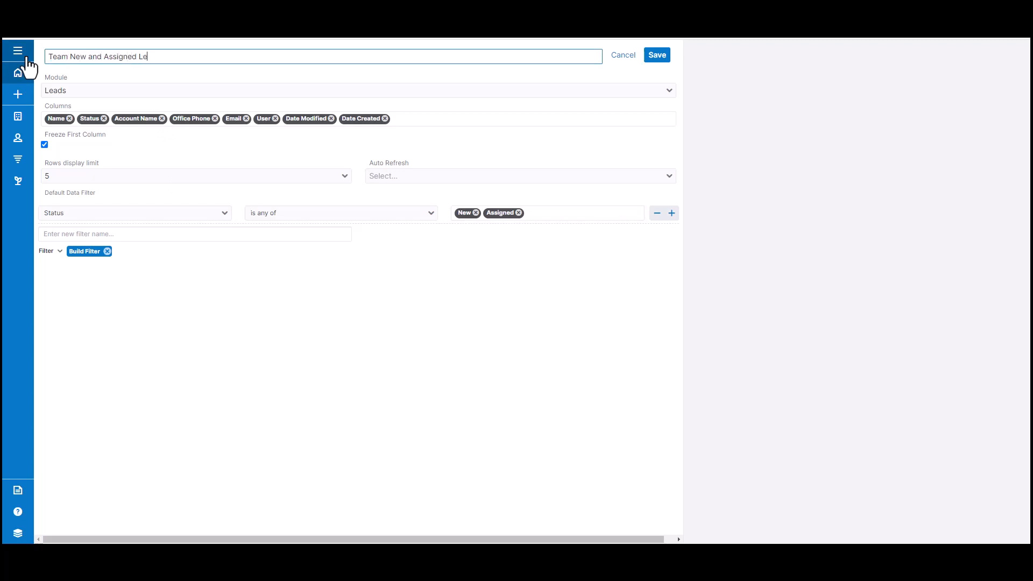
left_click(68, 234)
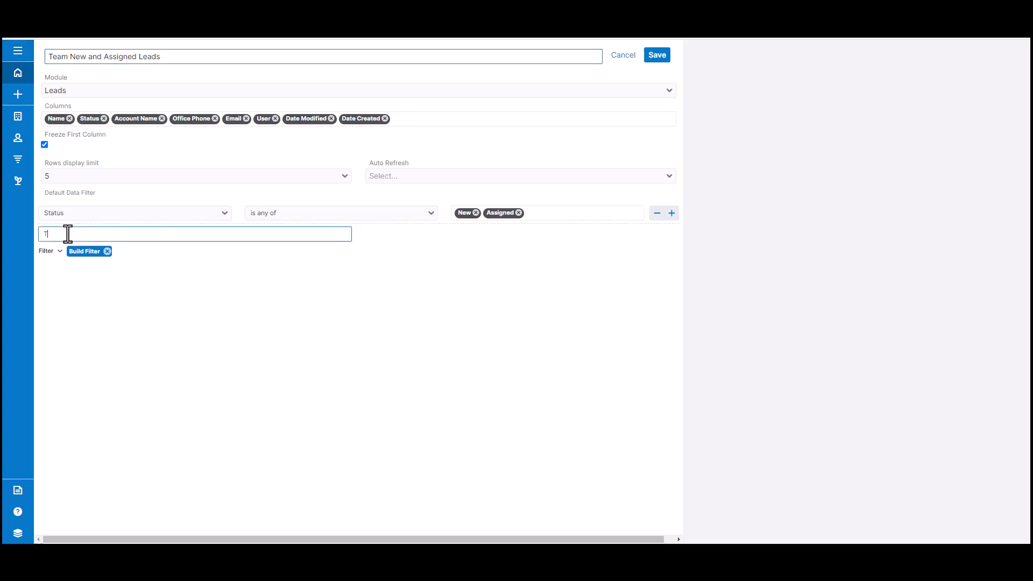
type("Team's New and Assigned Leads")
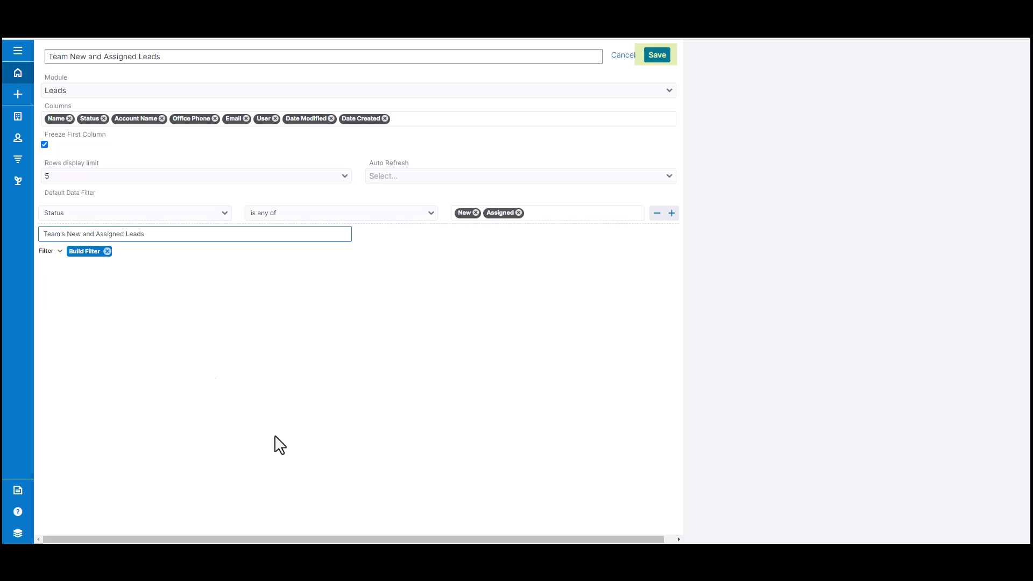
left_click(657, 56)
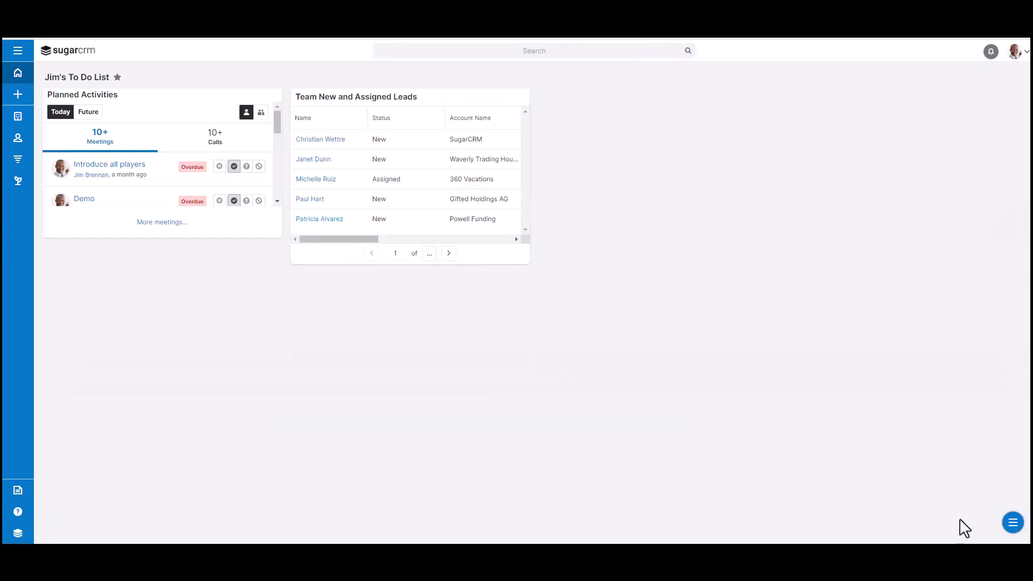
Step: Add an Active Tasks dashlet to the dashboard with its default settings
left_click(1012, 522)
left_click(1012, 491)
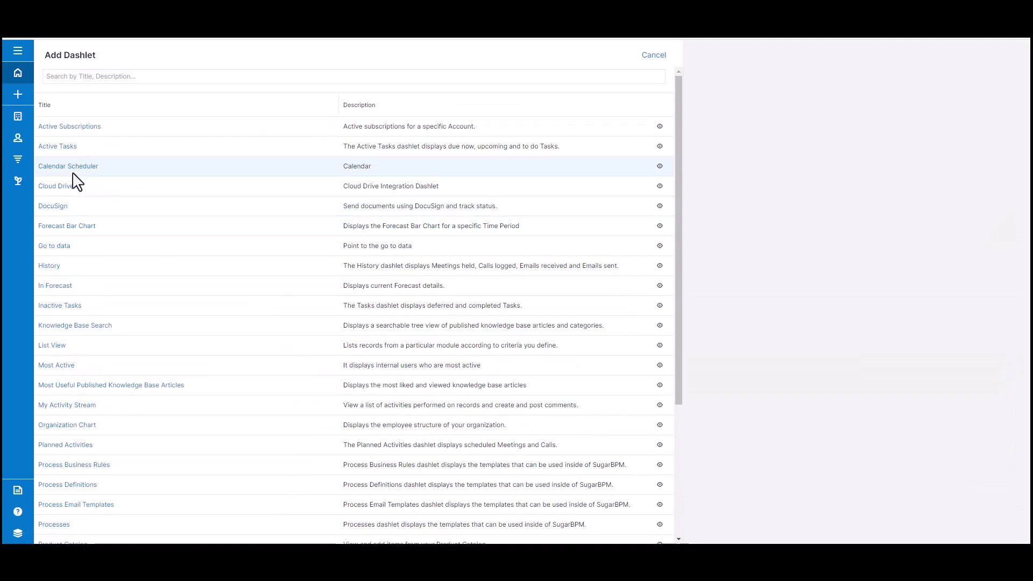
left_click(59, 147)
left_click(660, 56)
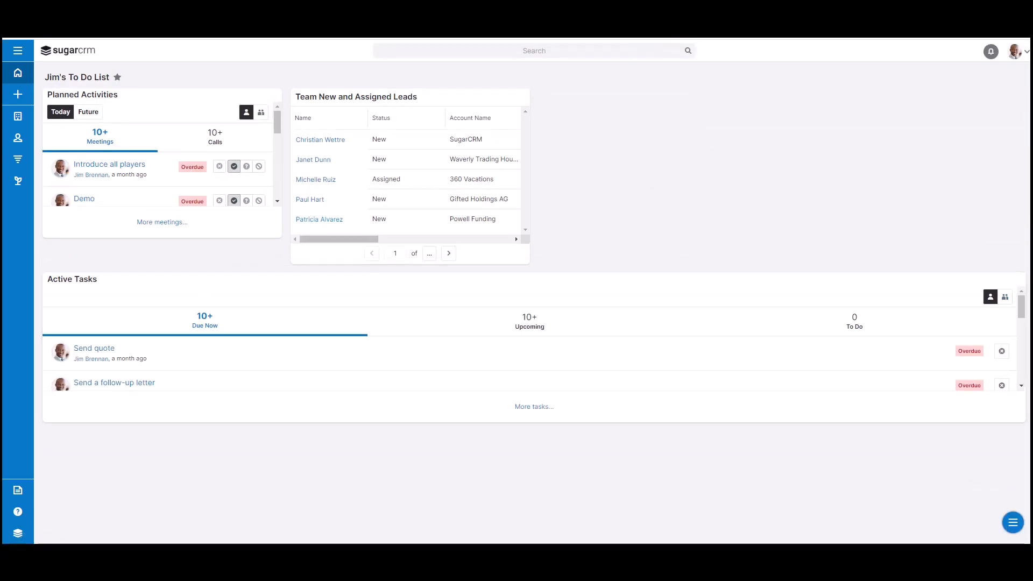
Step: Add a History dashlet to the dashboard with its default settings
left_click(1012, 522)
left_click(1012, 491)
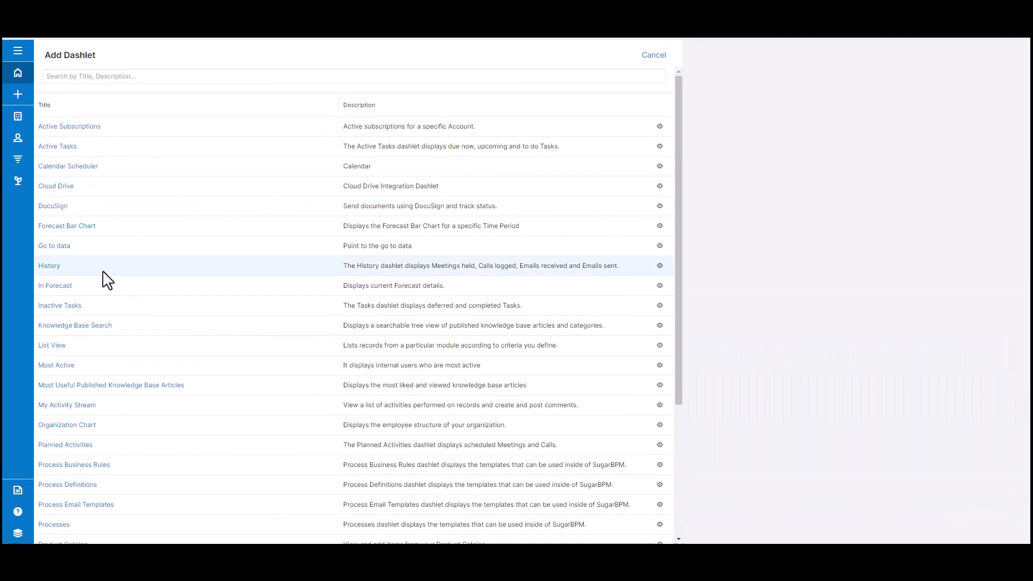
left_click(52, 267)
left_click(657, 54)
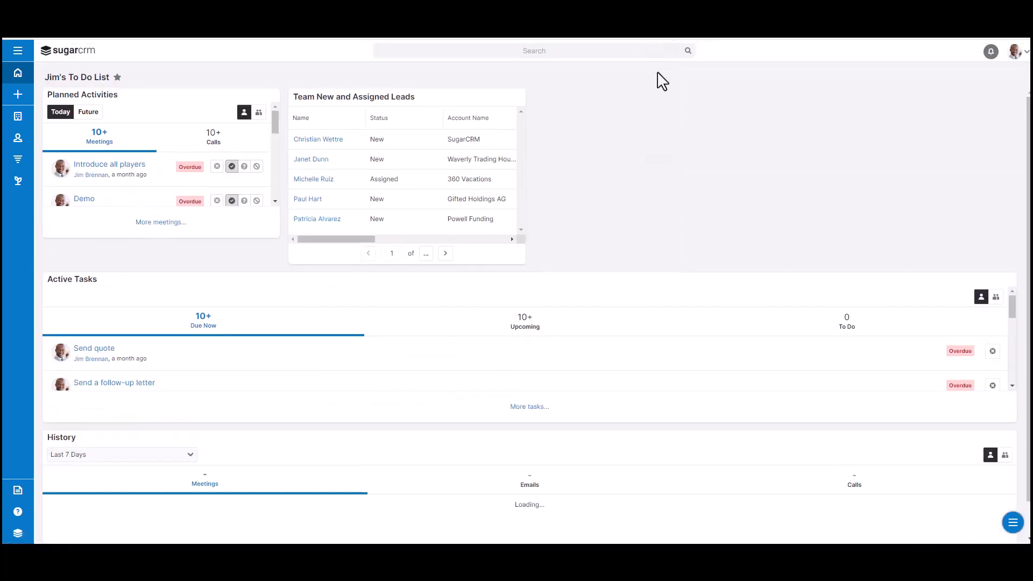
Step: Narrow the Active Tasks dashlet to about a third of the dashboard width and move it beside the leads list
left_click_drag(1008, 376, 614, 359)
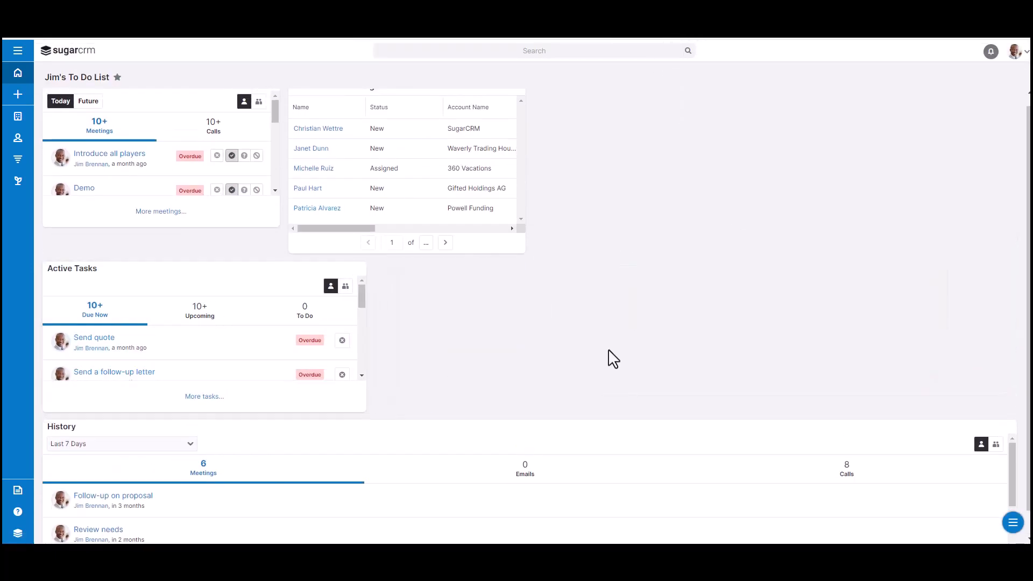
scroll(968, 474, "down", 5)
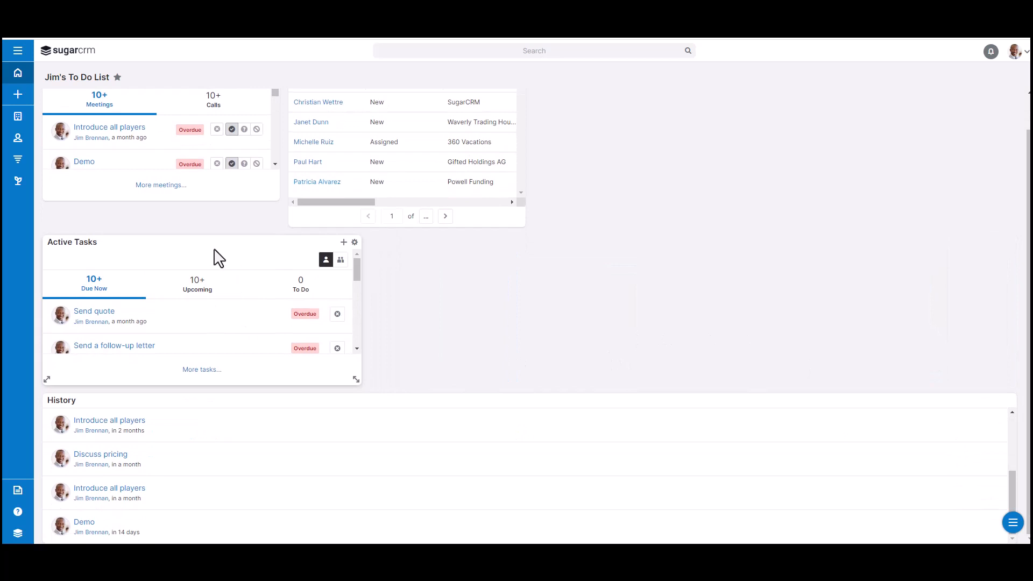
left_click_drag(218, 259, 630, 279)
left_click_drag(196, 242, 703, 92)
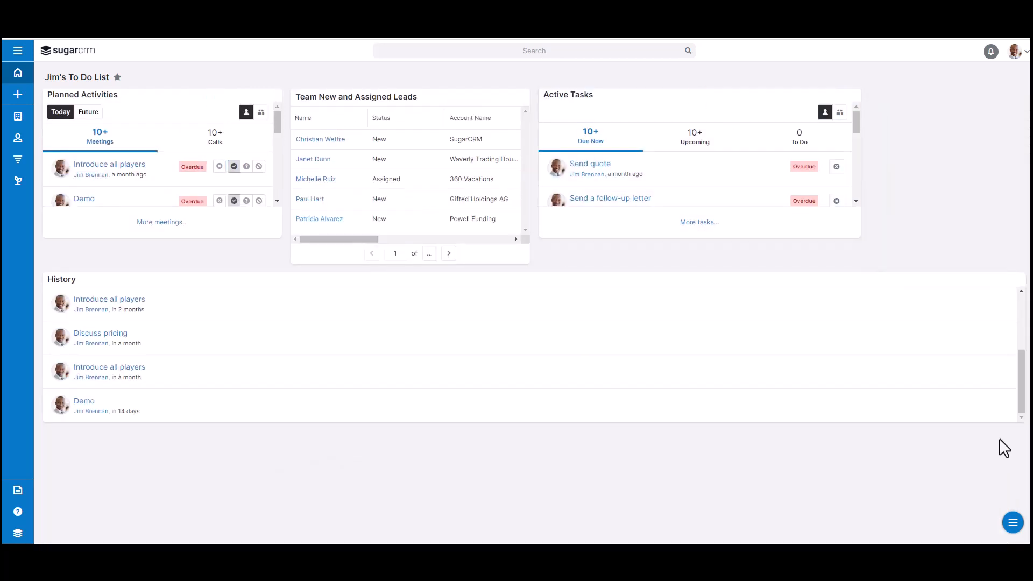
Step: Narrow the History dashlet to a quarter width and fit it in the first row beside a reduced Active Tasks dashlet
left_click_drag(999, 416, 304, 434)
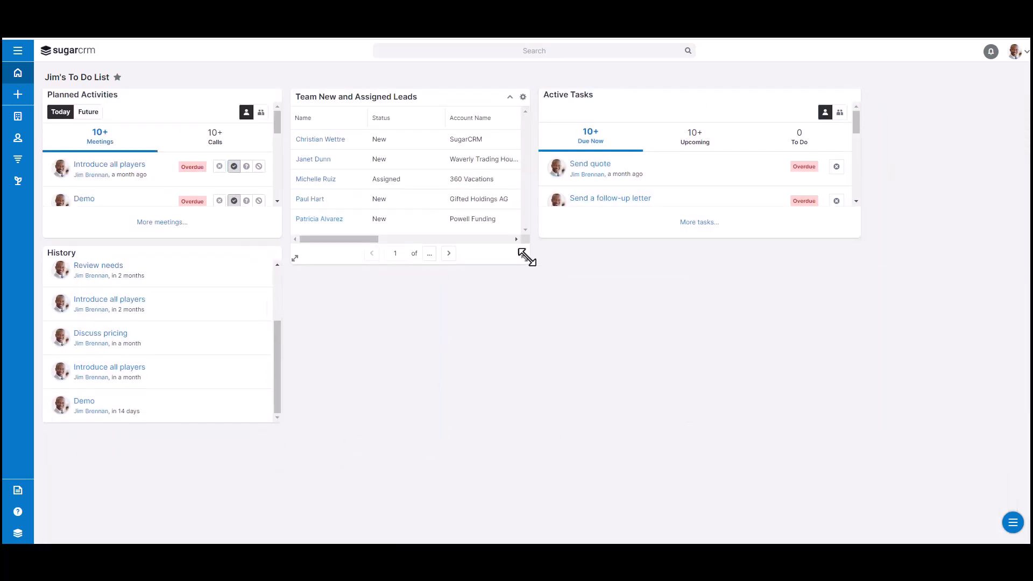
left_click_drag(188, 253, 960, 149)
left_click_drag(844, 410, 648, 215)
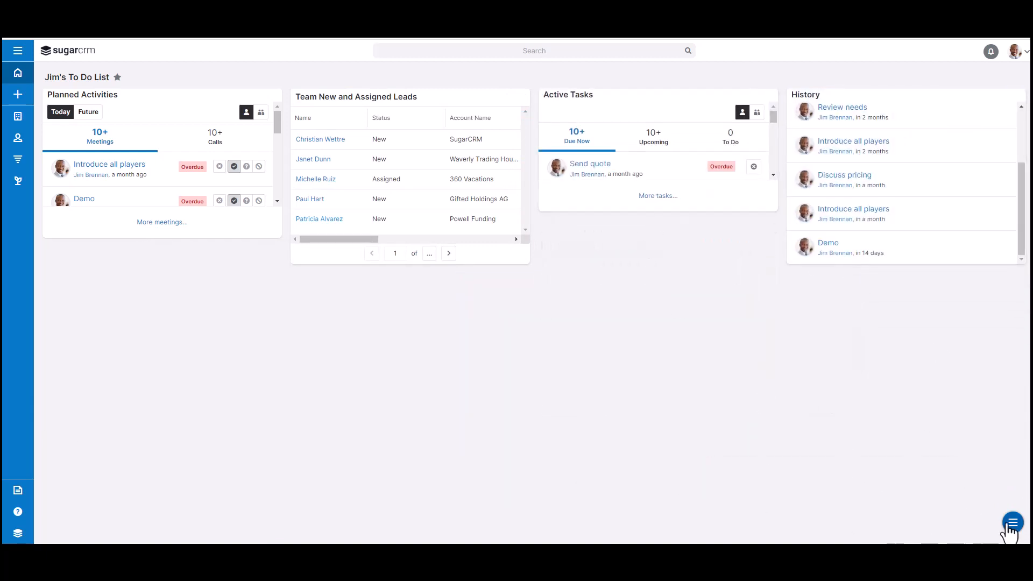
Step: Add a Report Dashlet showing the Pipeline By Team By User report and narrow it to just over half the dashboard width
left_click(1013, 522)
left_click(1006, 490)
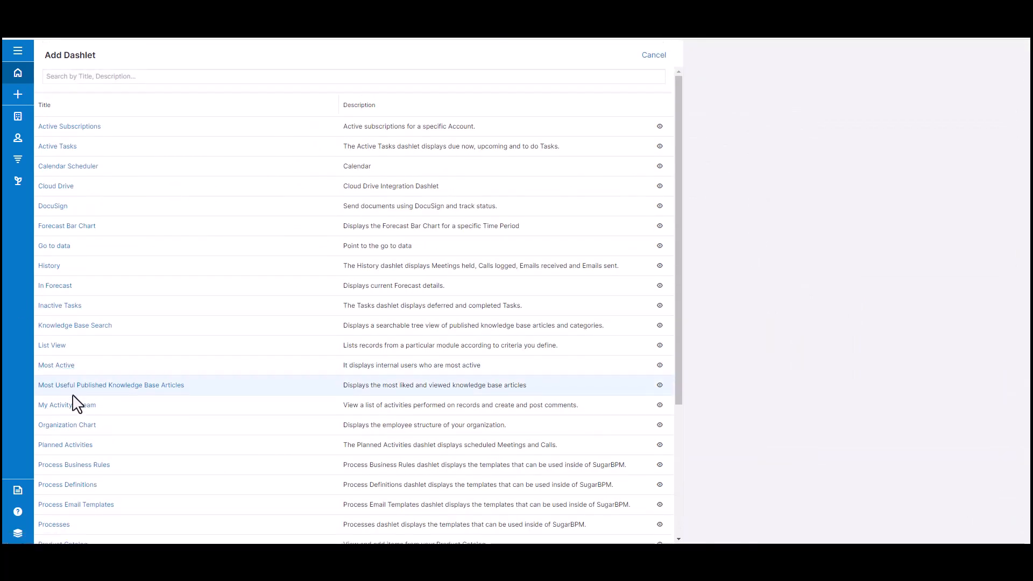
scroll(74, 357, "down", 2)
scroll(96, 466, "down", 2)
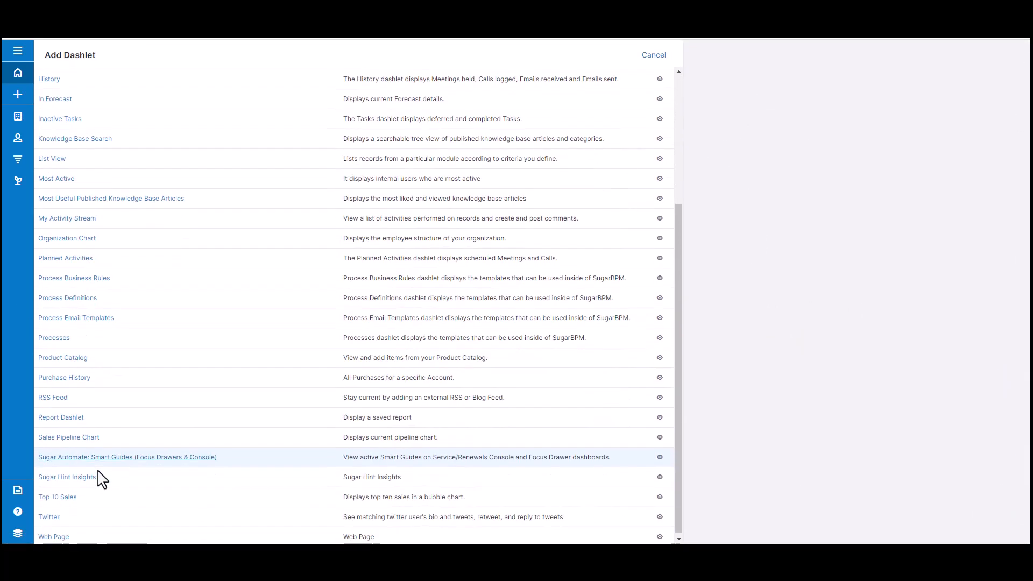
left_click(73, 419)
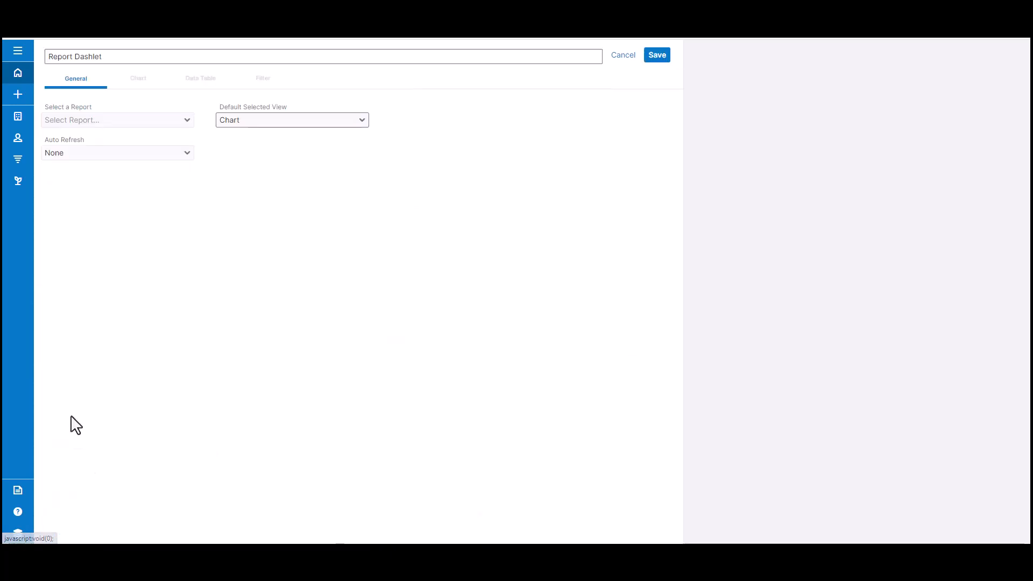
left_click(152, 124)
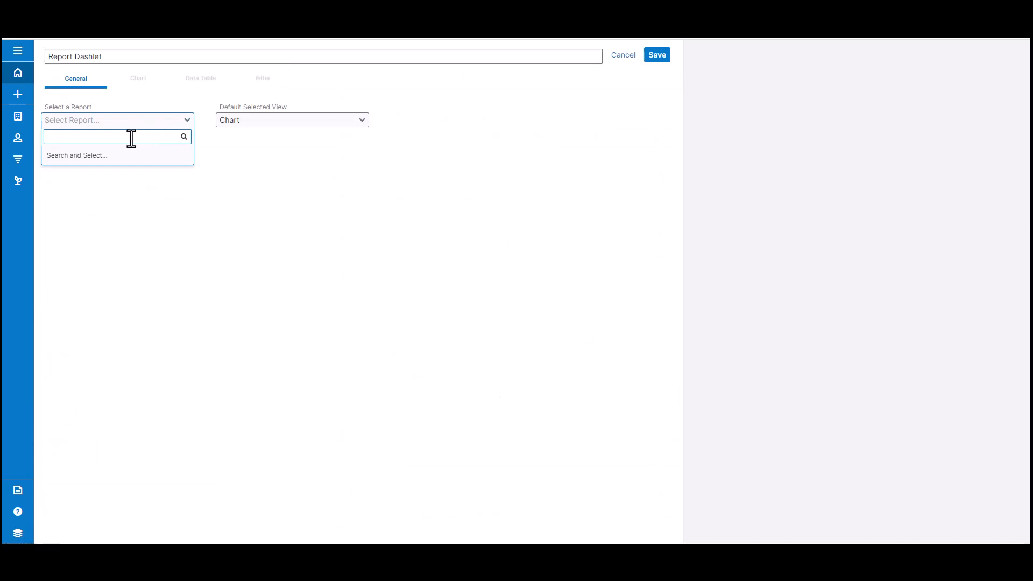
type("pipe")
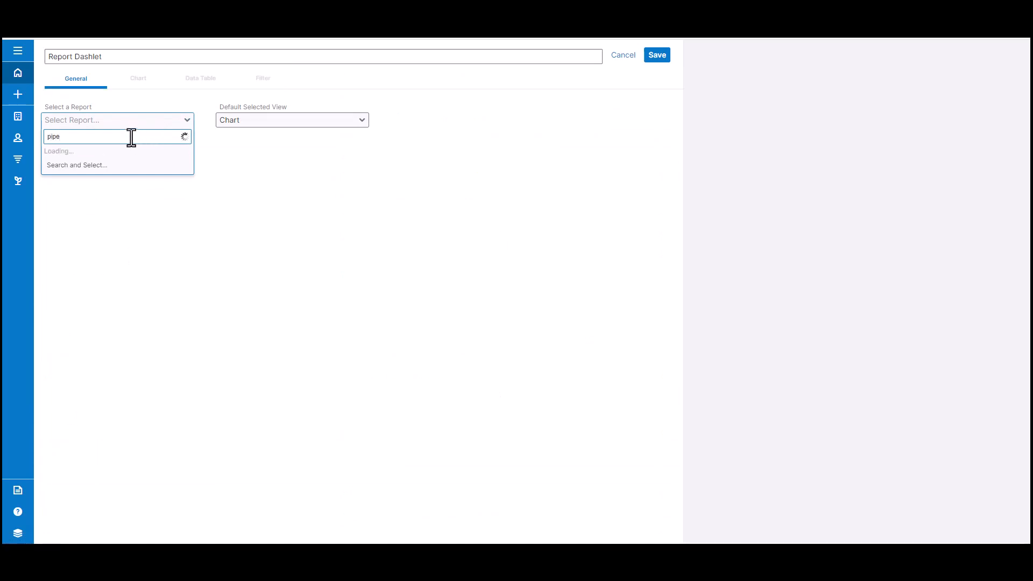
left_click(117, 155)
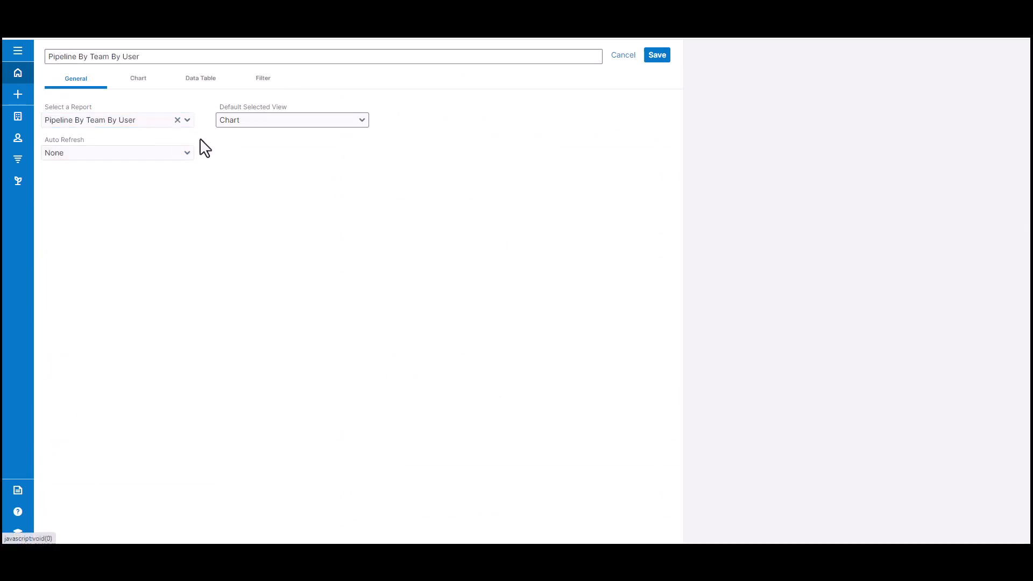
left_click(665, 58)
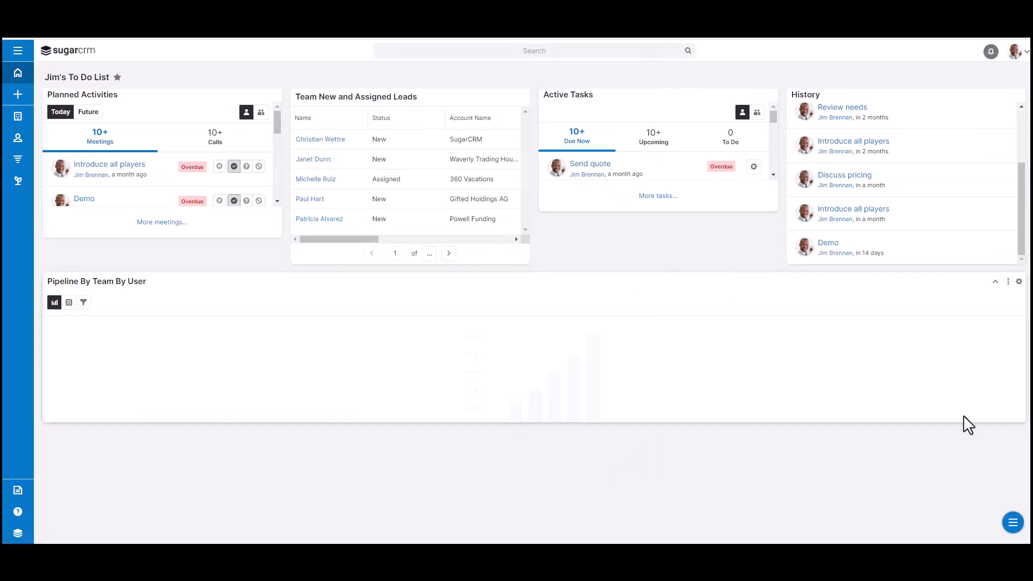
left_click_drag(1017, 420, 605, 441)
mouse_move(1019, 269)
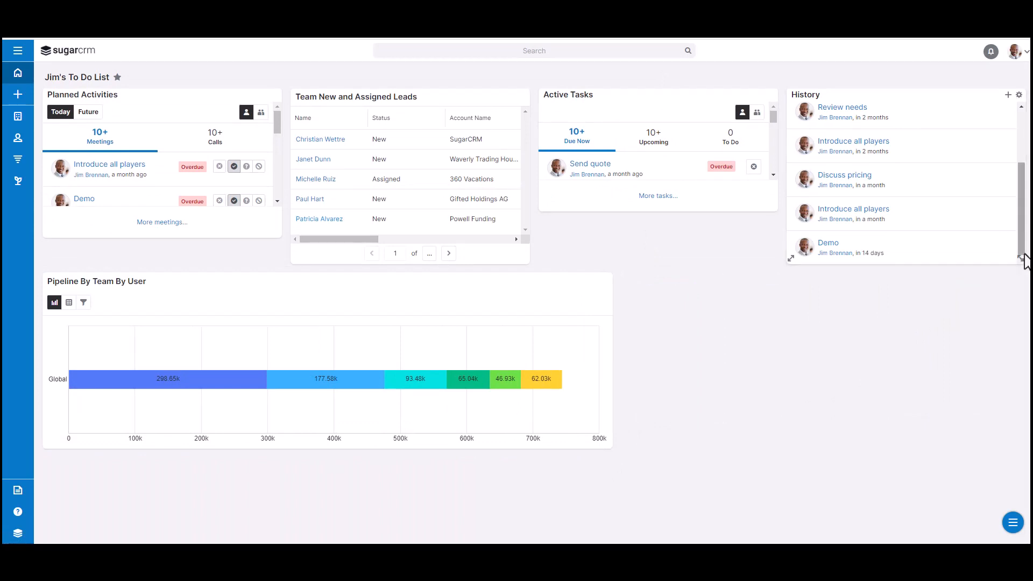
Step: Match the leads, Active Tasks and History dashlet heights to Planned Activities, and enlarge the pipeline report to about five-sixths of the dashboard width and slightly taller
left_click_drag(1013, 254, 980, 207)
mouse_move(530, 265)
left_click_drag(531, 265, 514, 231)
mouse_move(768, 202)
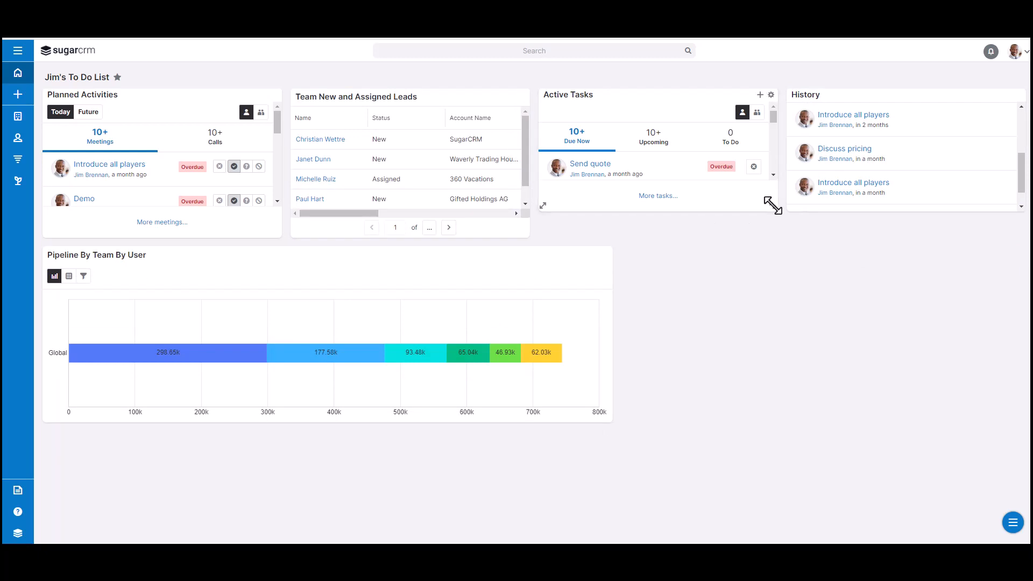
left_click_drag(773, 204, 779, 228)
left_click_drag(1017, 207, 1016, 236)
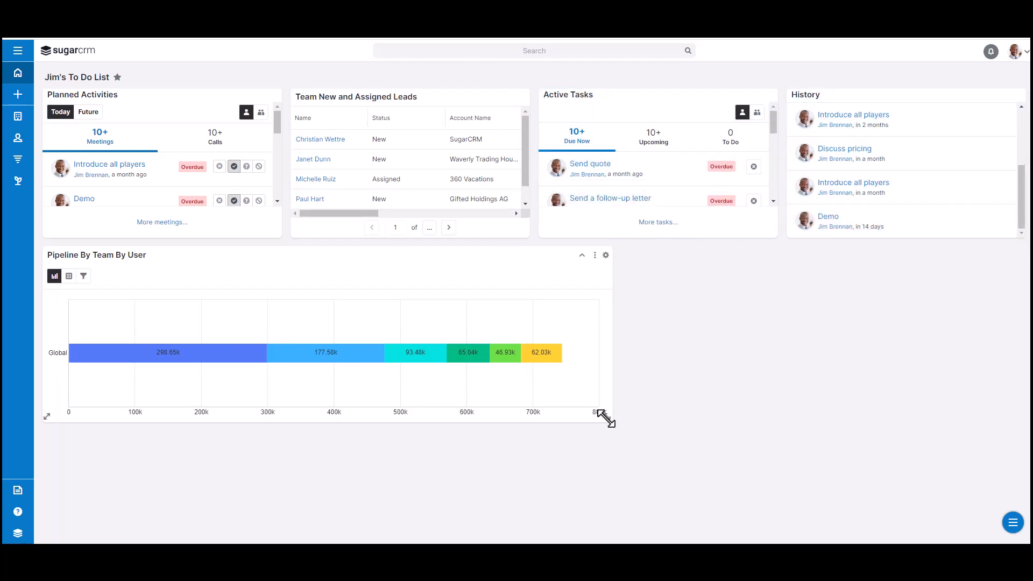
left_click_drag(608, 415, 893, 452)
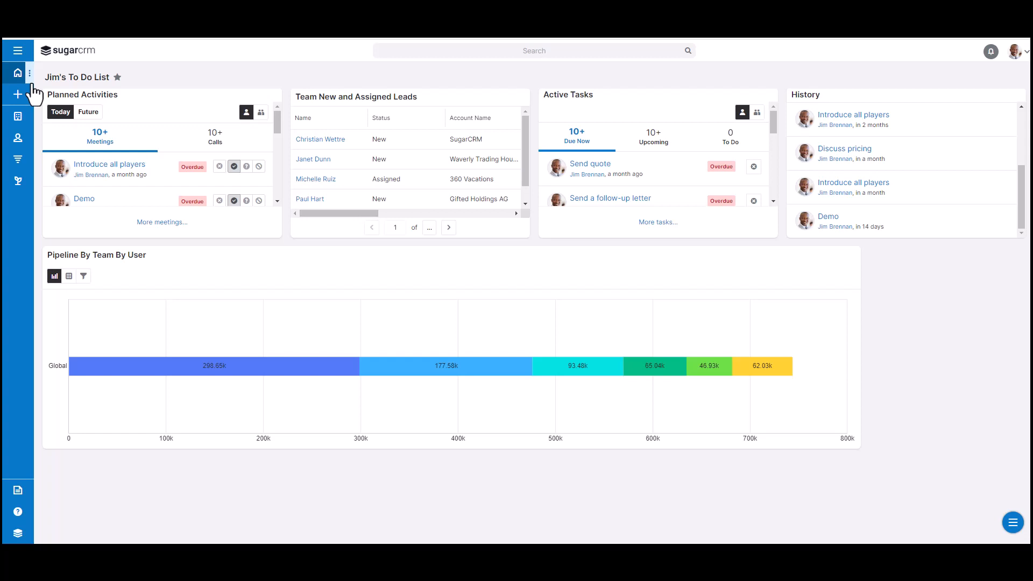
Step: Open the personal To Do List dashboard's record from the list for managing Home dashboards
left_click(30, 73)
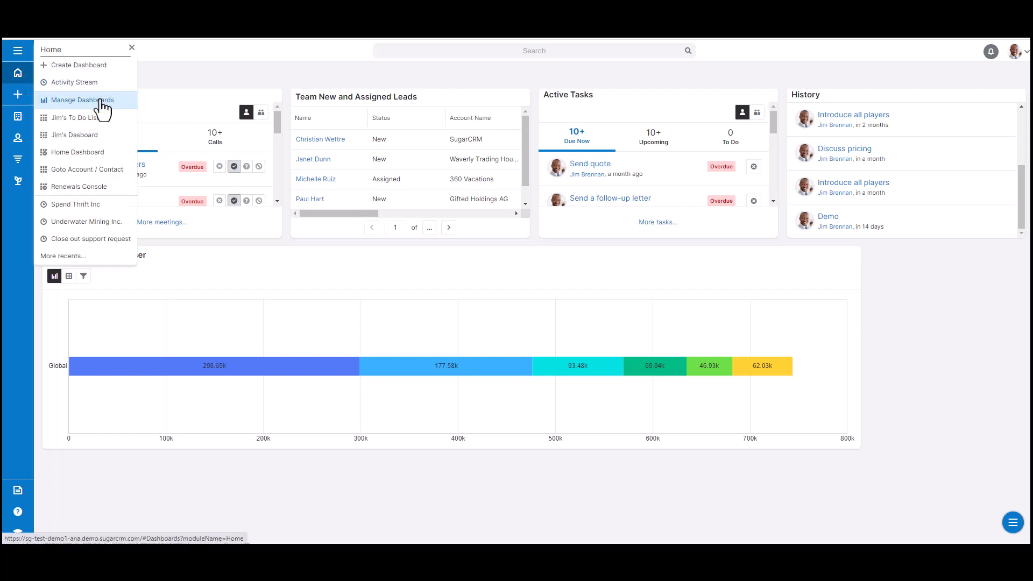
left_click(101, 100)
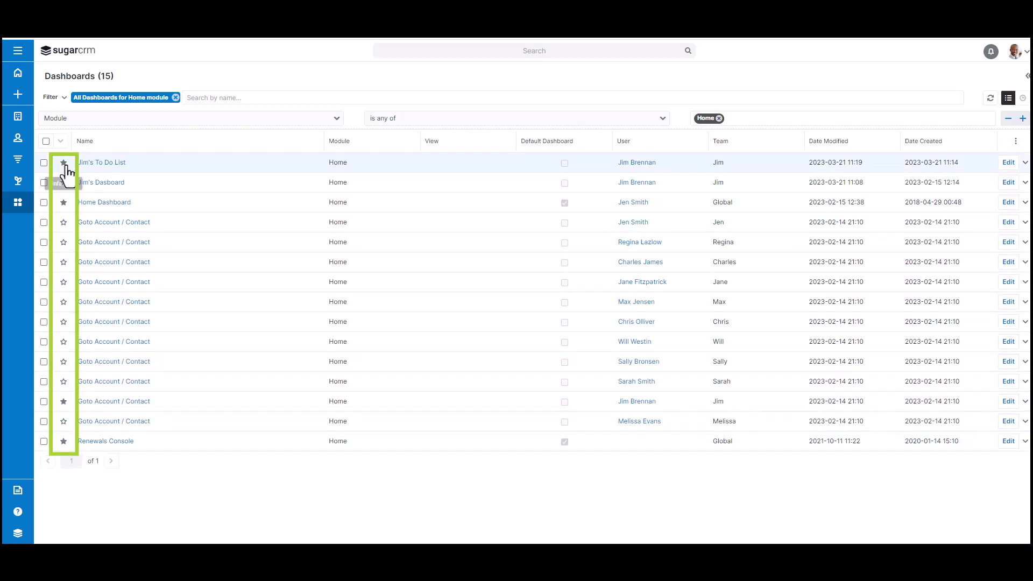
left_click(102, 163)
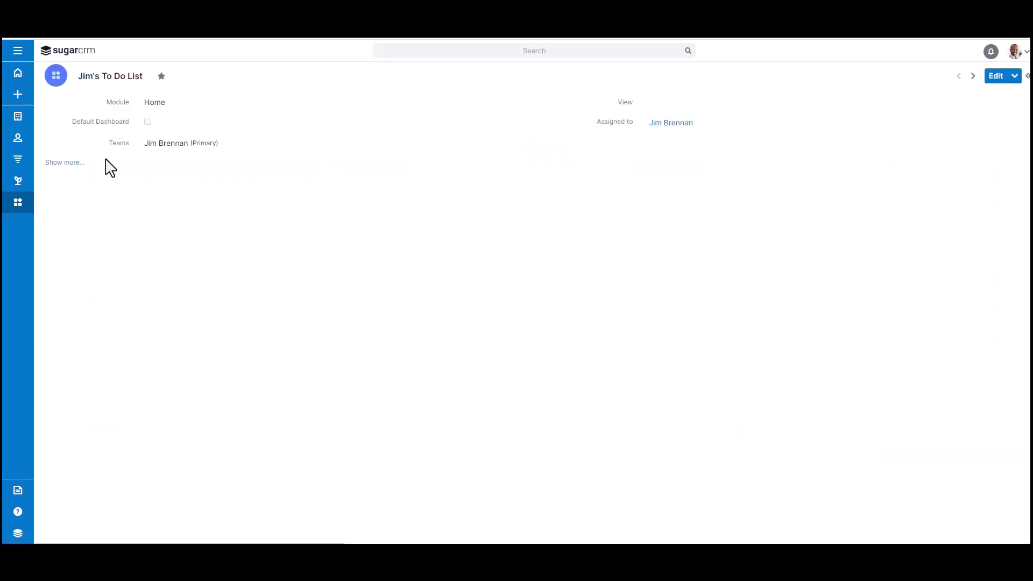
Step: Change the To Do List dashboard's primary team to Global and save the record
left_click(106, 143)
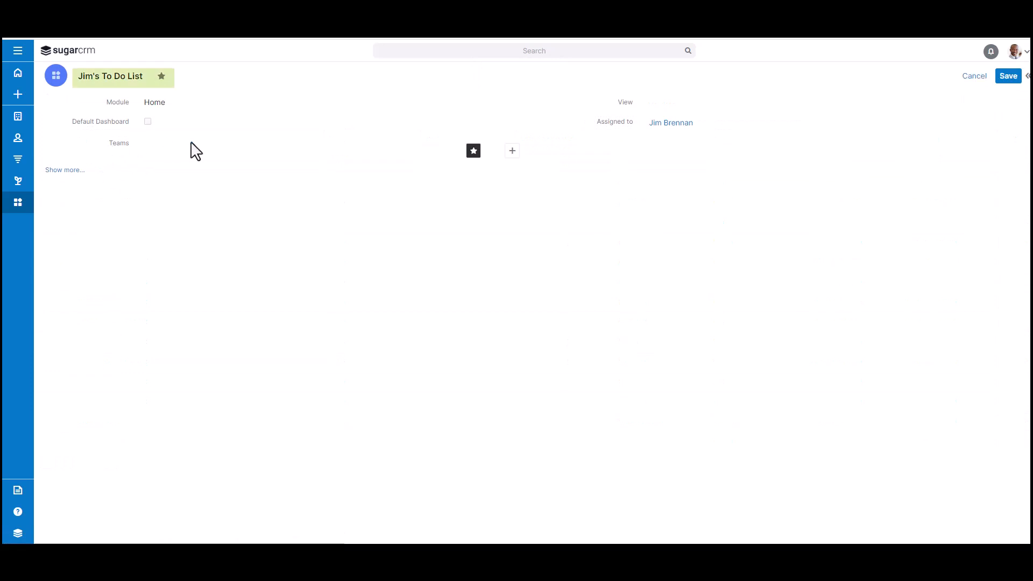
left_click(417, 144)
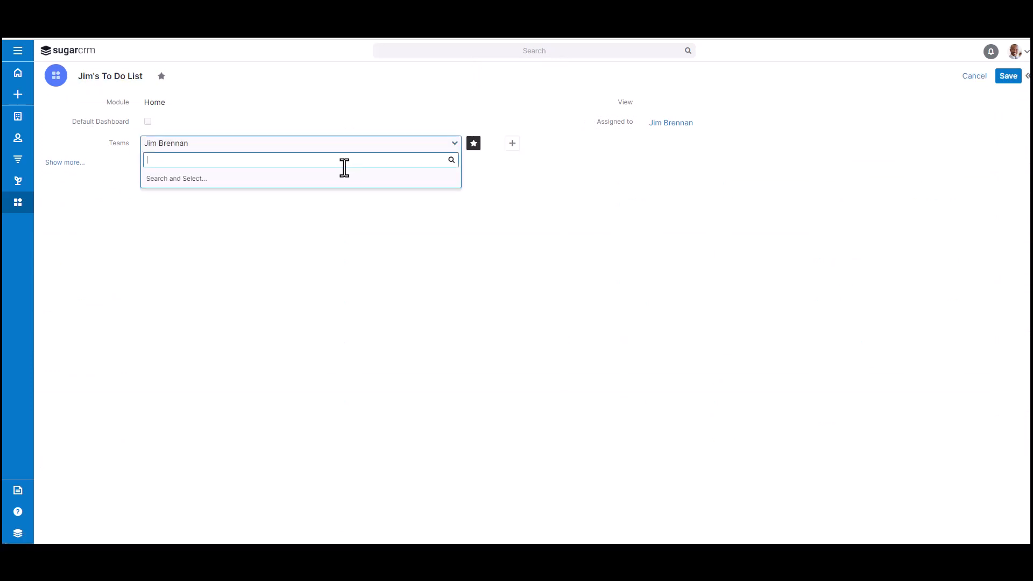
type("Glo")
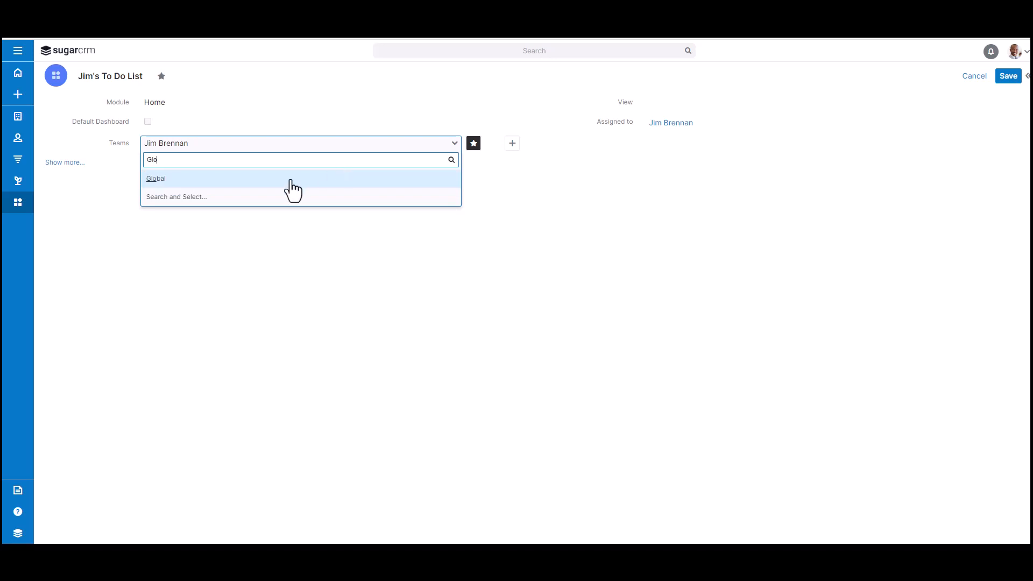
left_click(213, 182)
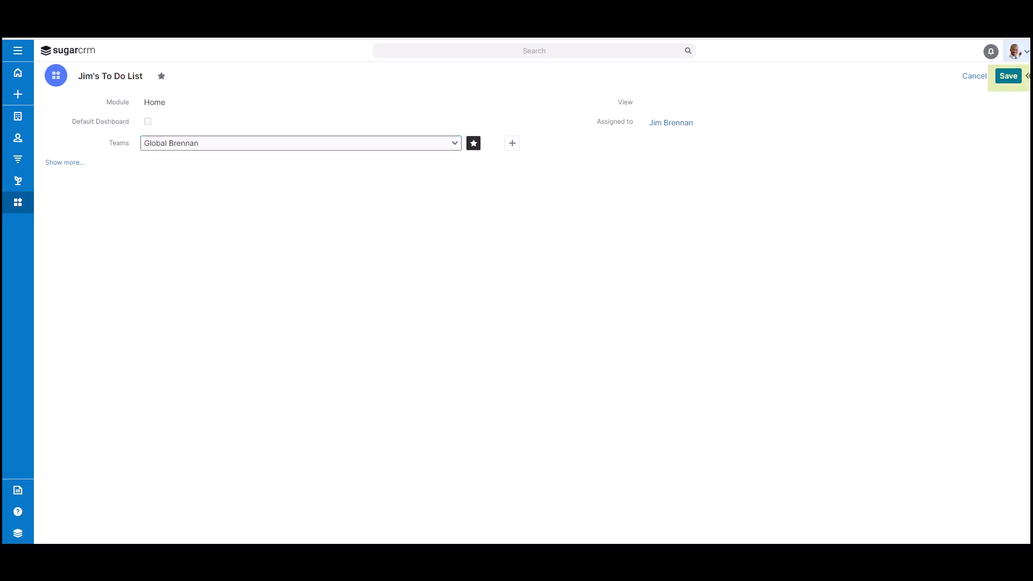
left_click(1009, 76)
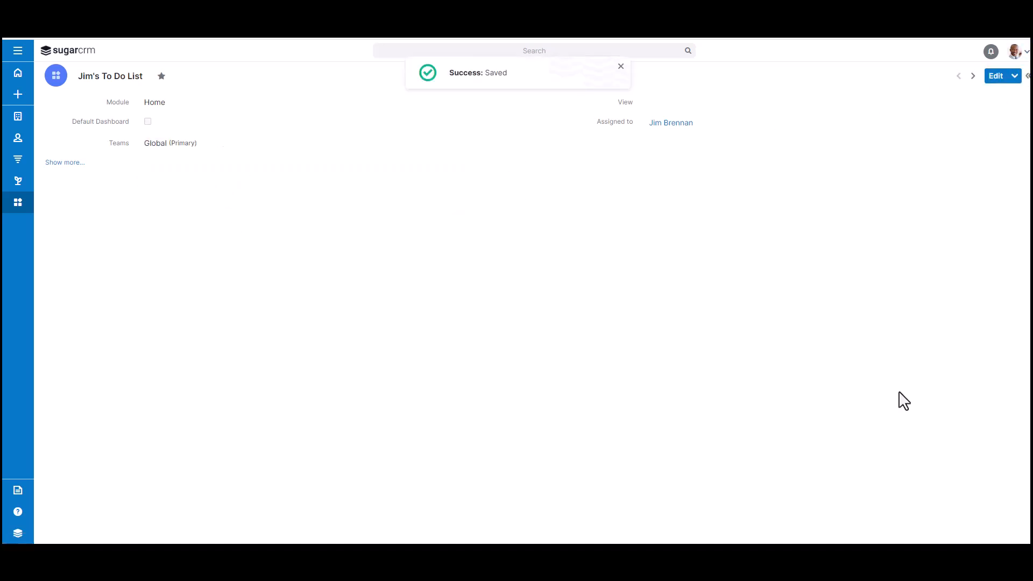